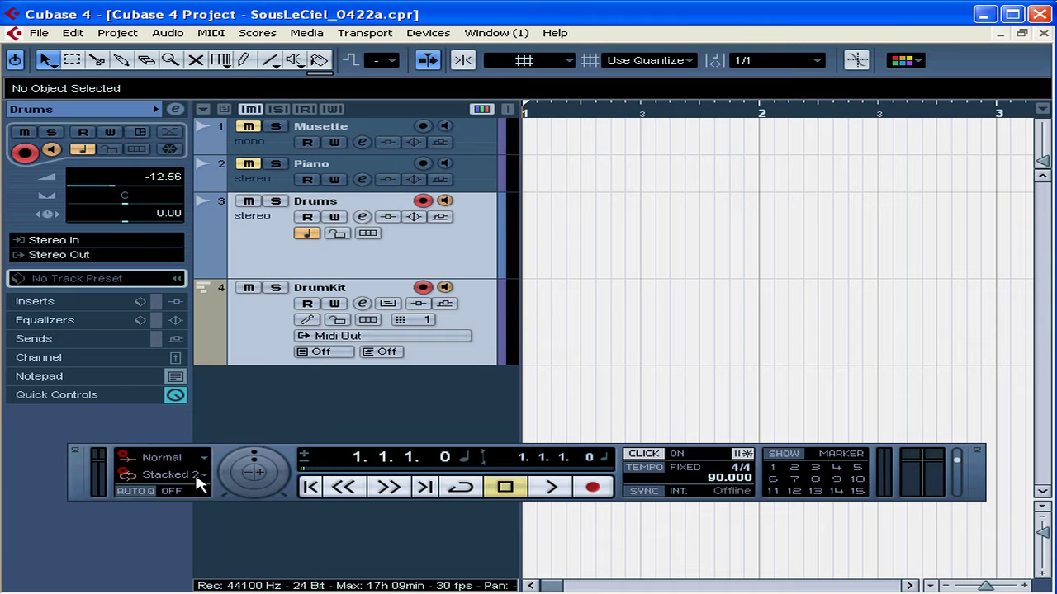
- Record a first take on the Drums and DrumKit tracks in Normal record mode, and return to the project start
left_click(200, 463)
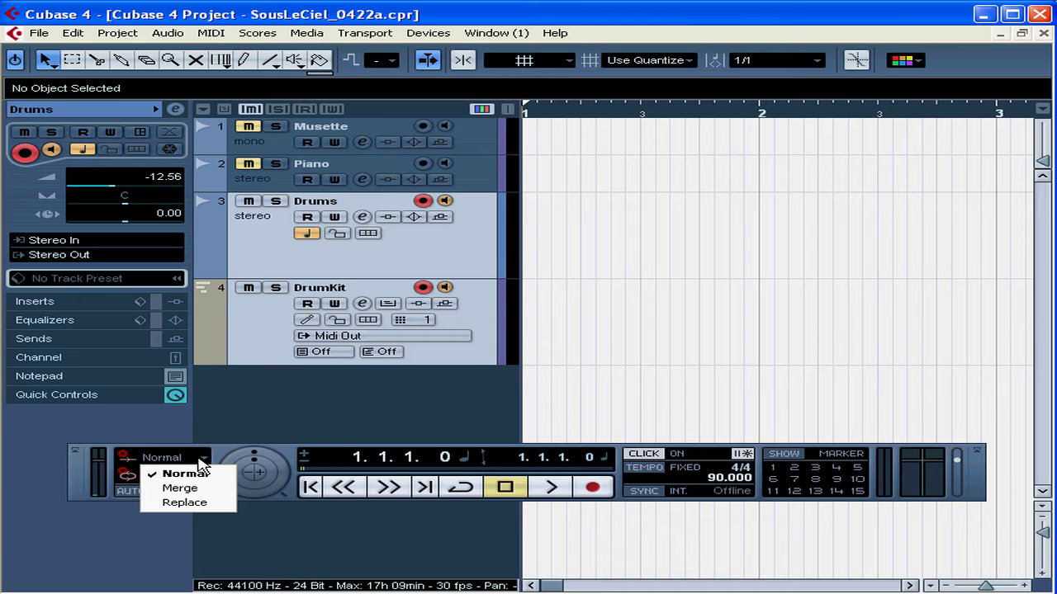
left_click(198, 462)
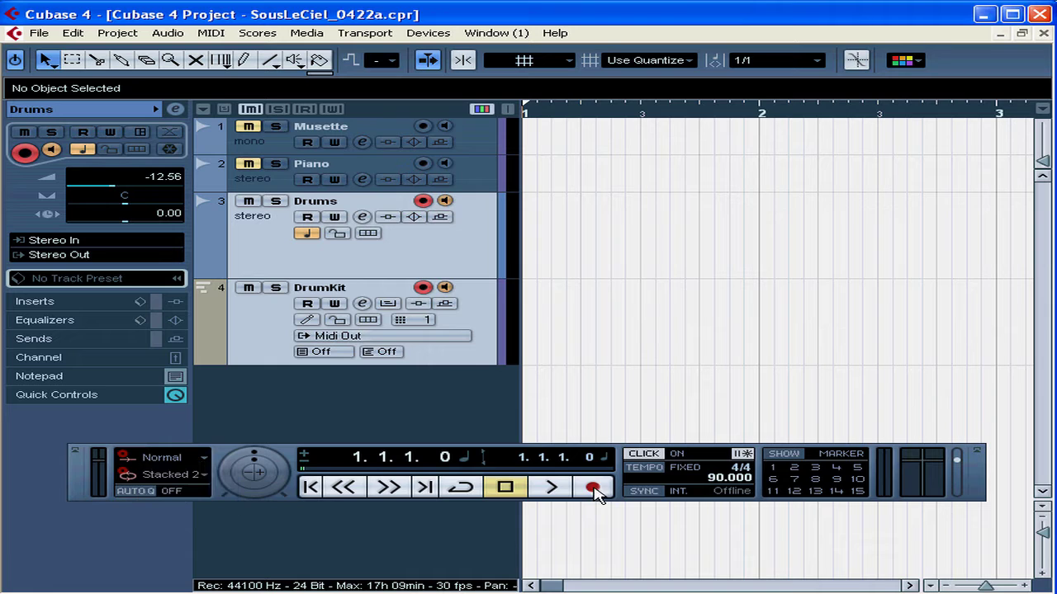
left_click(593, 488)
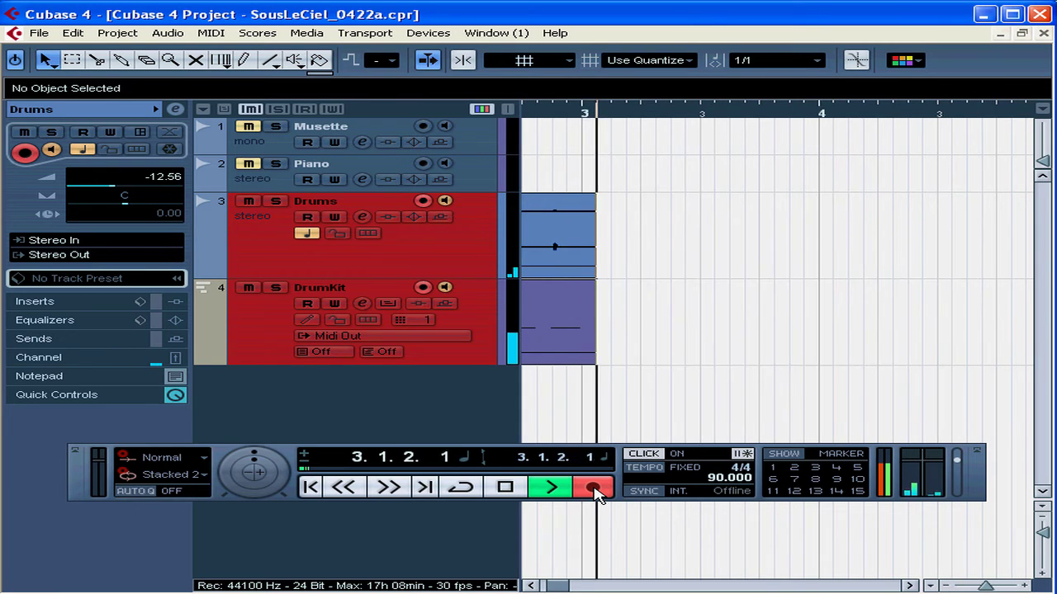
left_click(505, 487)
left_click(311, 487)
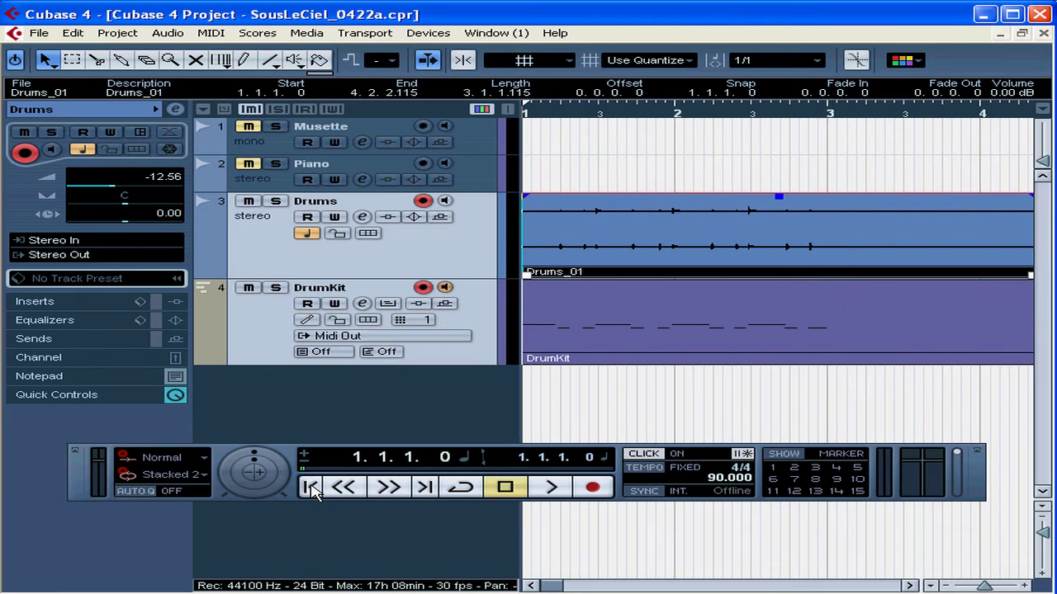
- Play back the first drum take from the project start and rewind
key("space")
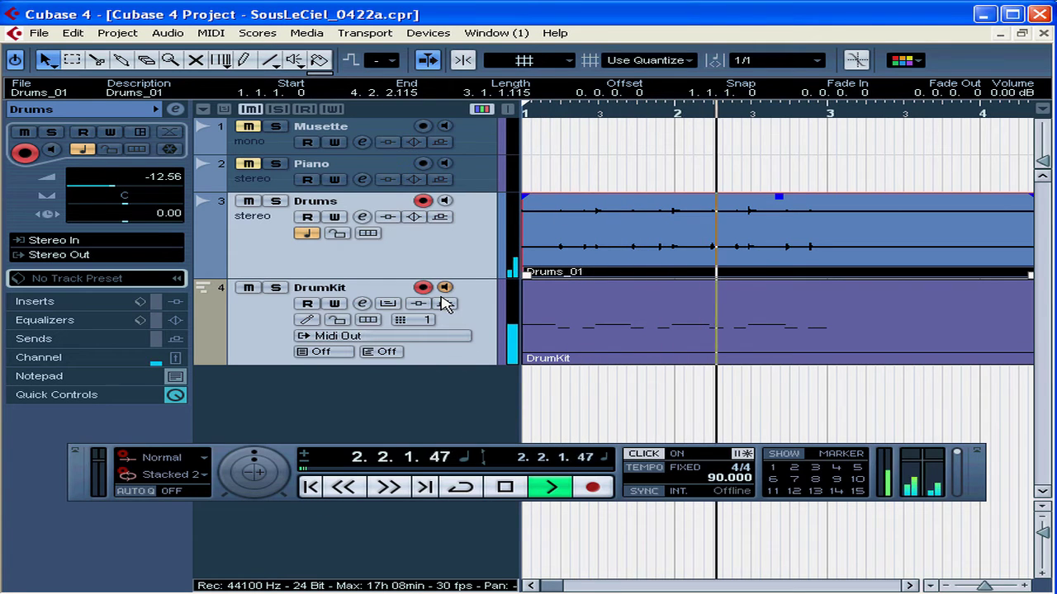
key("space")
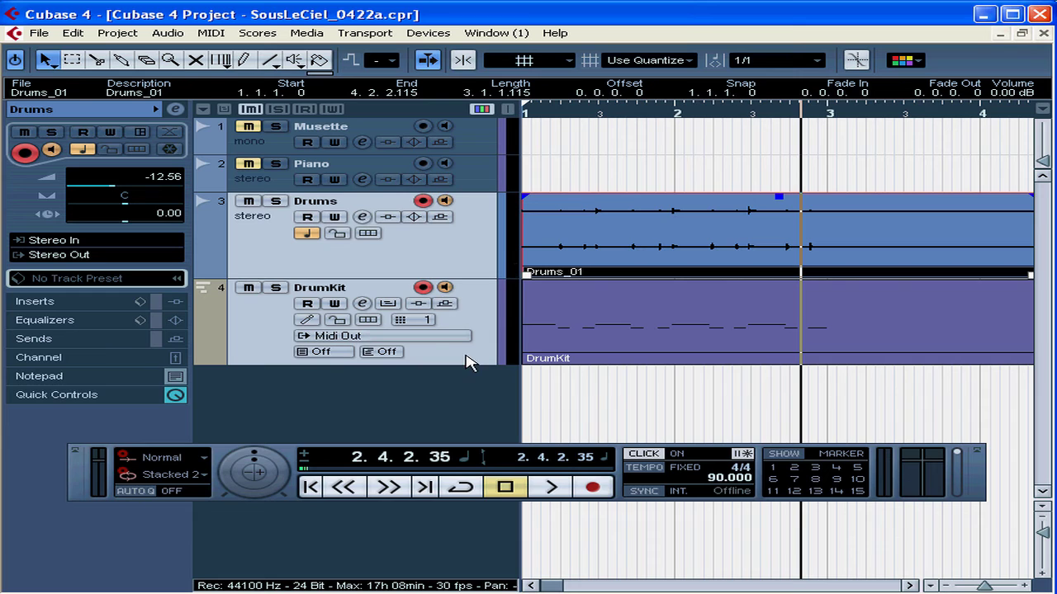
left_click(311, 487)
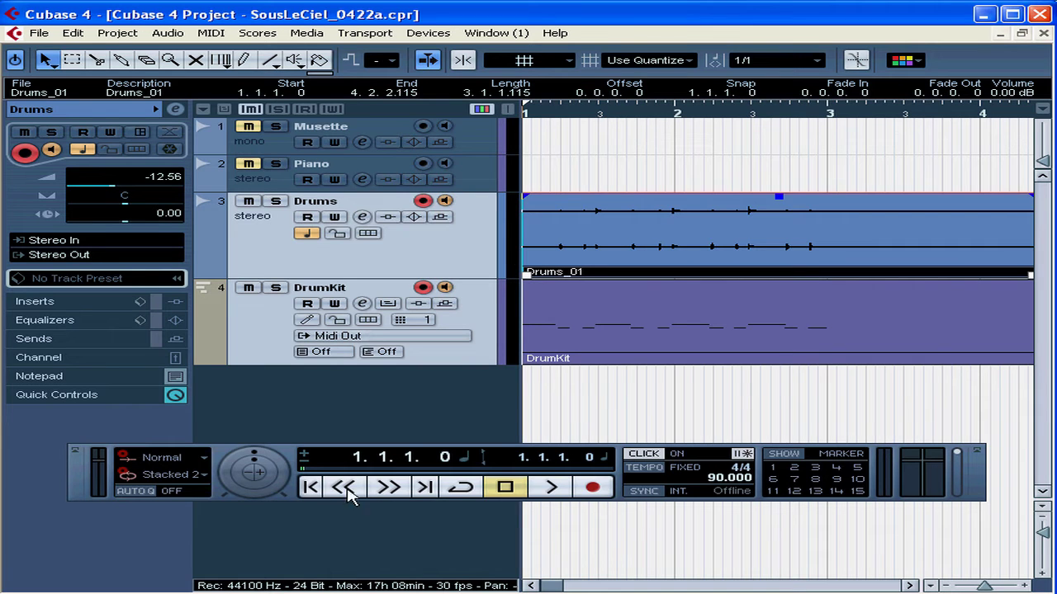
- Record a second drum take over the first on the Drums and DrumKit tracks, and return to the project start
left_click(596, 490)
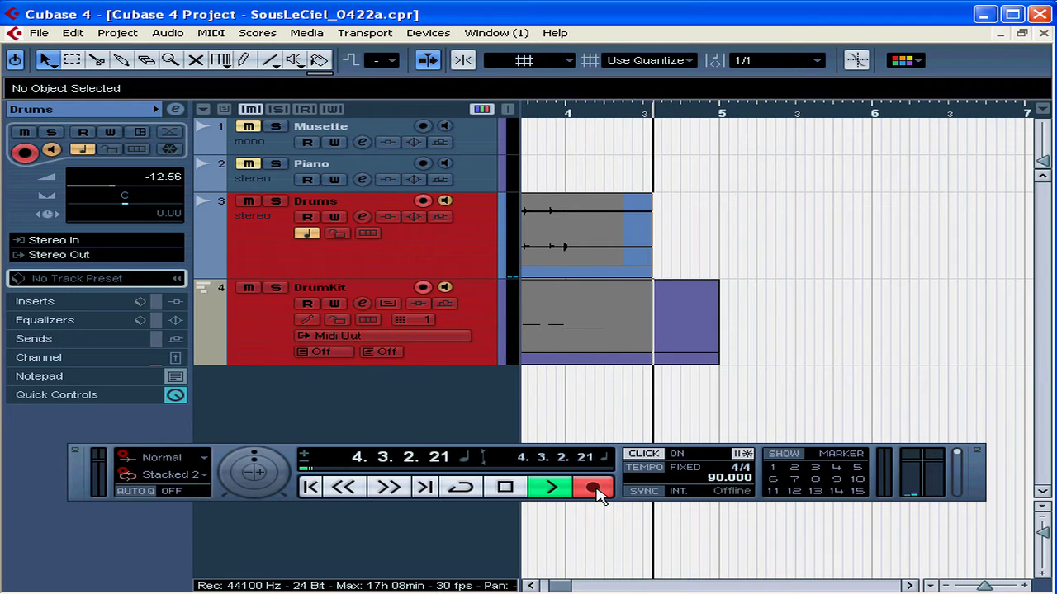
key("space")
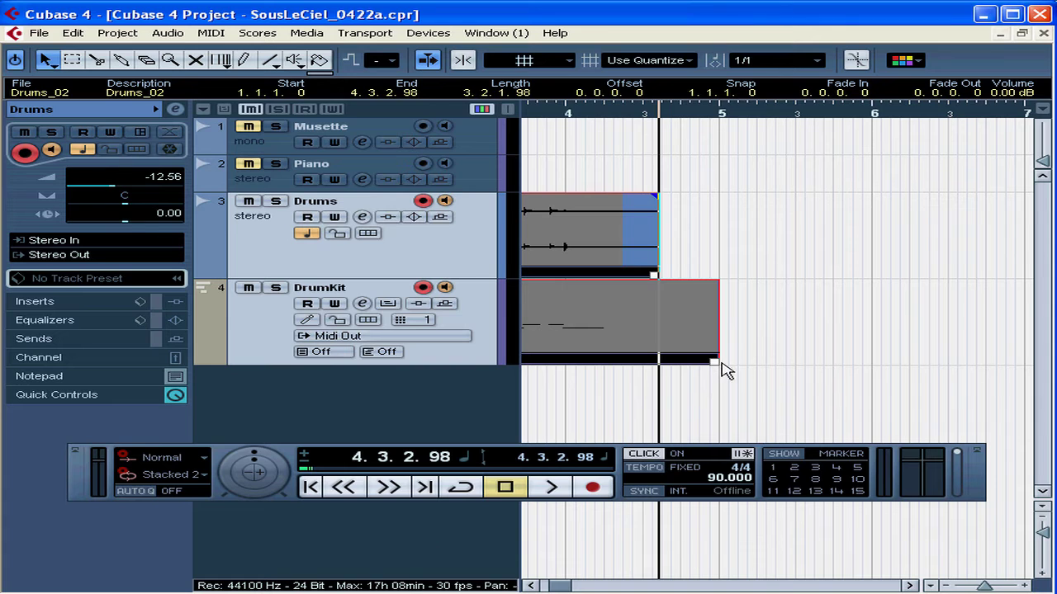
left_click_drag(563, 586, 548, 586)
key("Home")
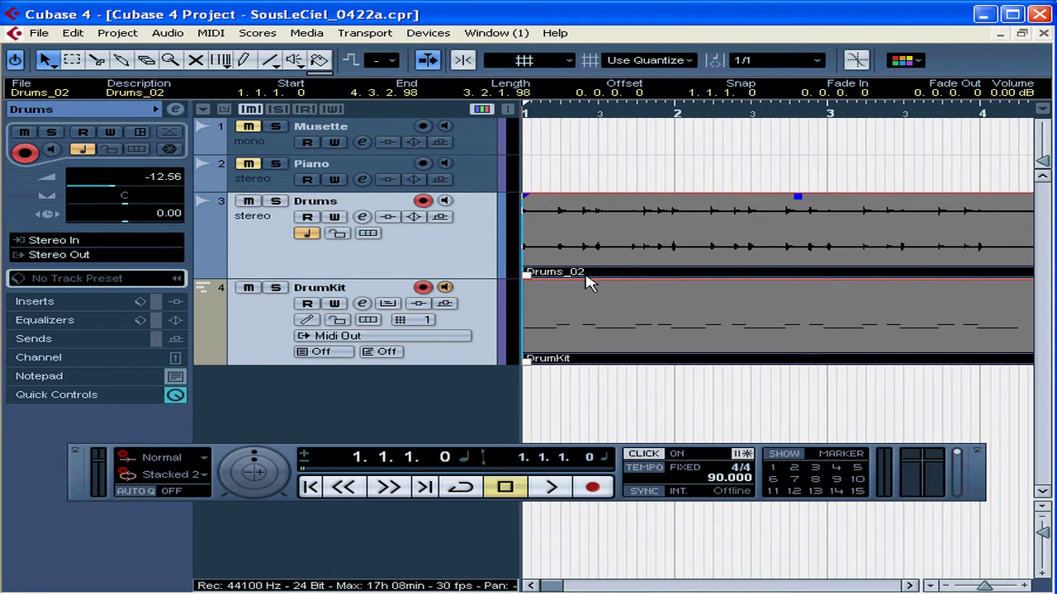
- Bring the Drums_01 event to the front on the Drums track, and bring Drums_02 back on top
right_click(577, 234)
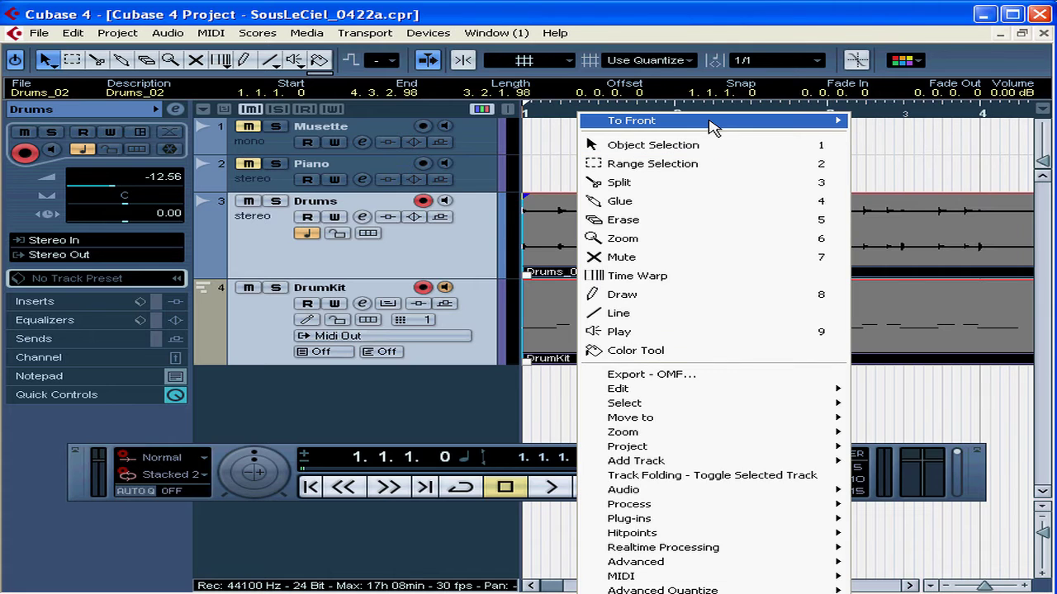
mouse_move(710, 124)
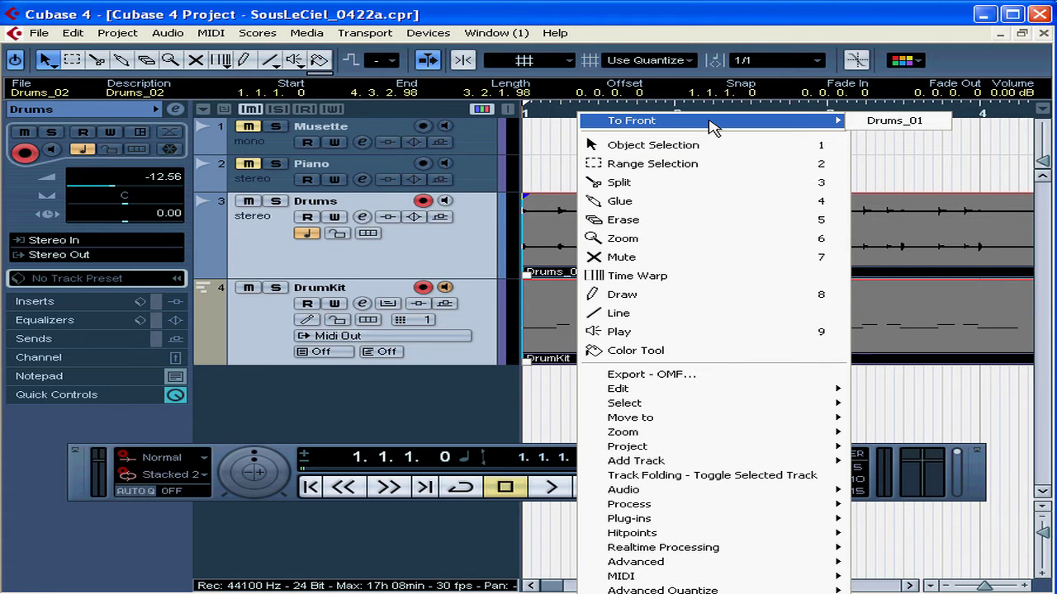
left_click(904, 132)
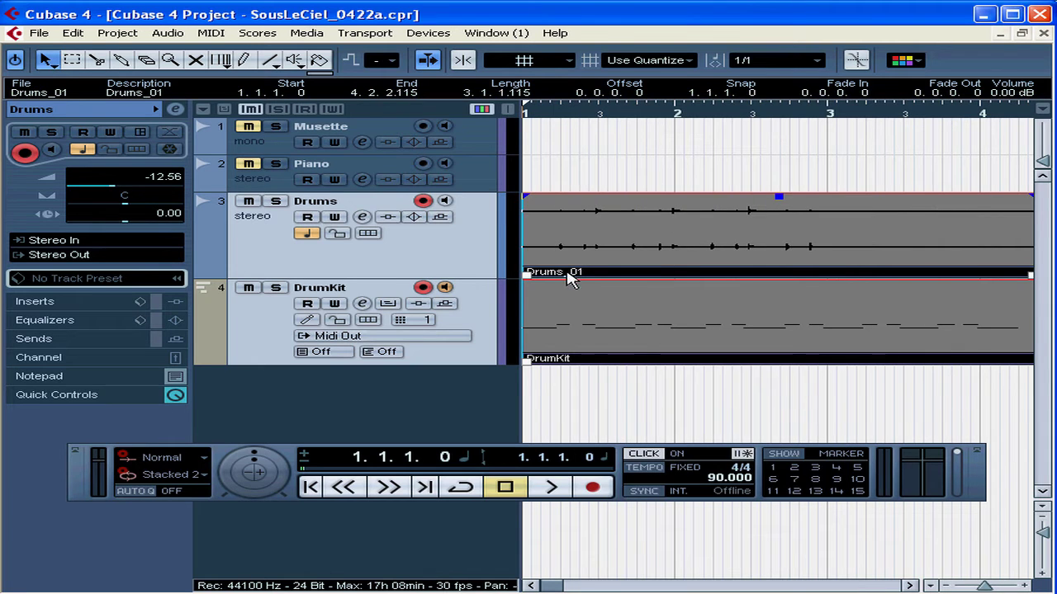
right_click(577, 240)
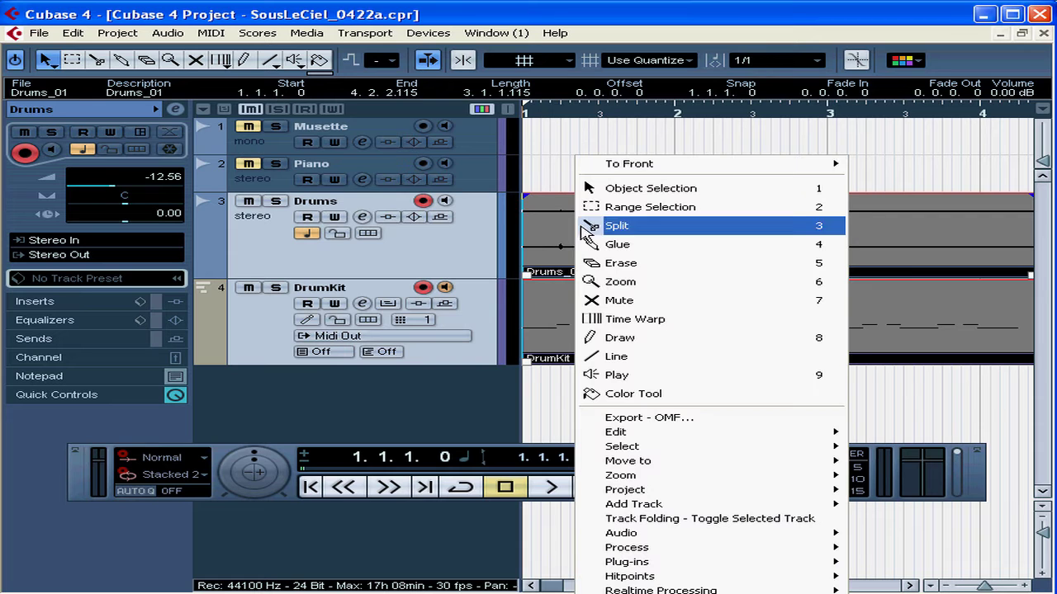
mouse_move(609, 165)
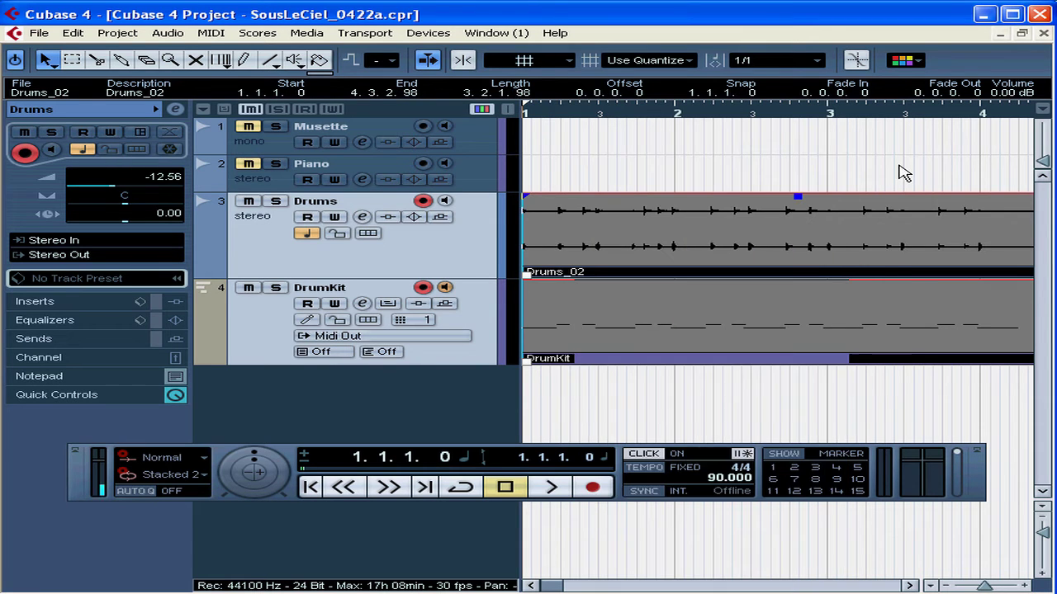
left_click(882, 169)
- Delete all recorded events from the Drums and DrumKit tracks
key("Delete")
left_click(628, 339)
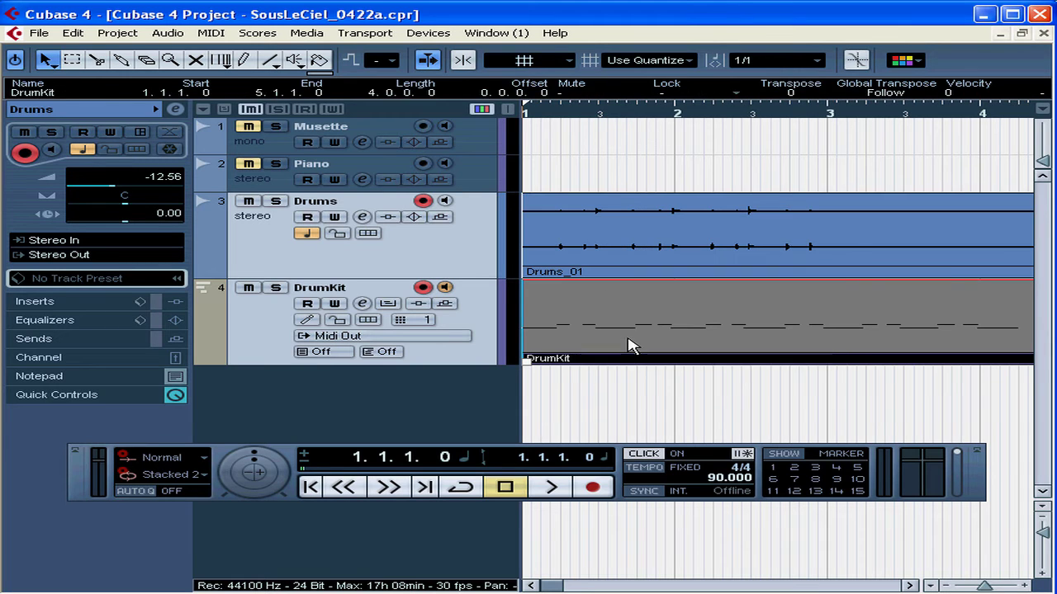
key("Delete")
left_click(625, 256)
key("Delete")
left_click(625, 324)
key("Delete")
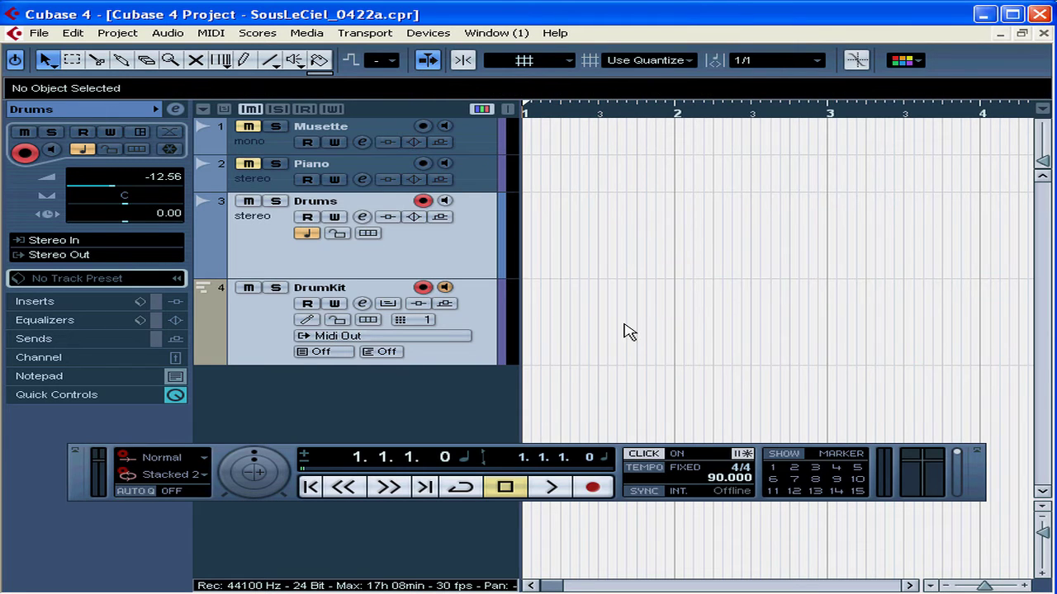
- Set the linear record mode to Merge and record a first part on the Piano MIDI track
left_click(202, 457)
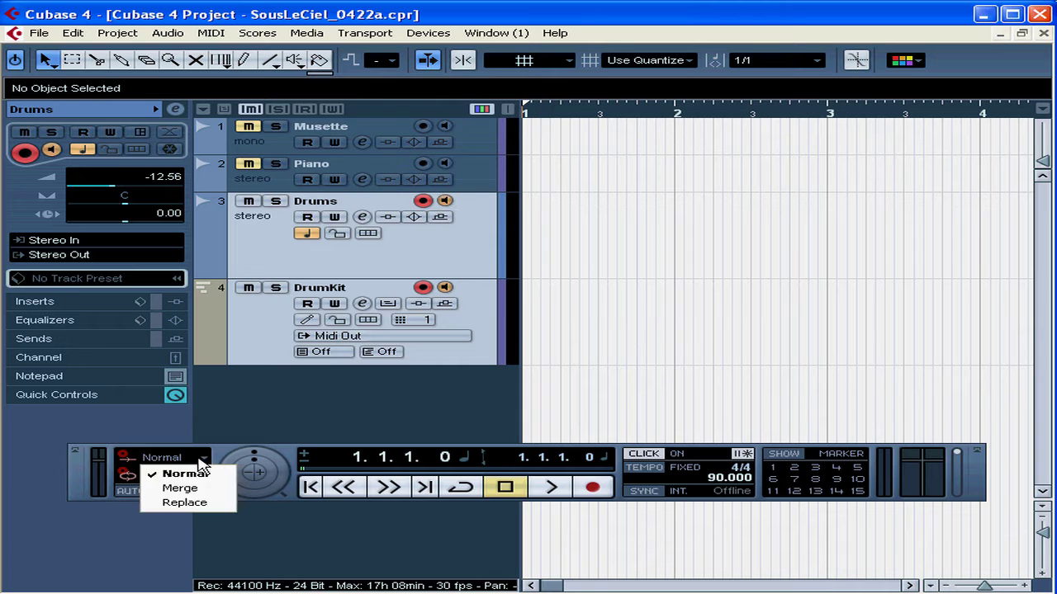
left_click(195, 489)
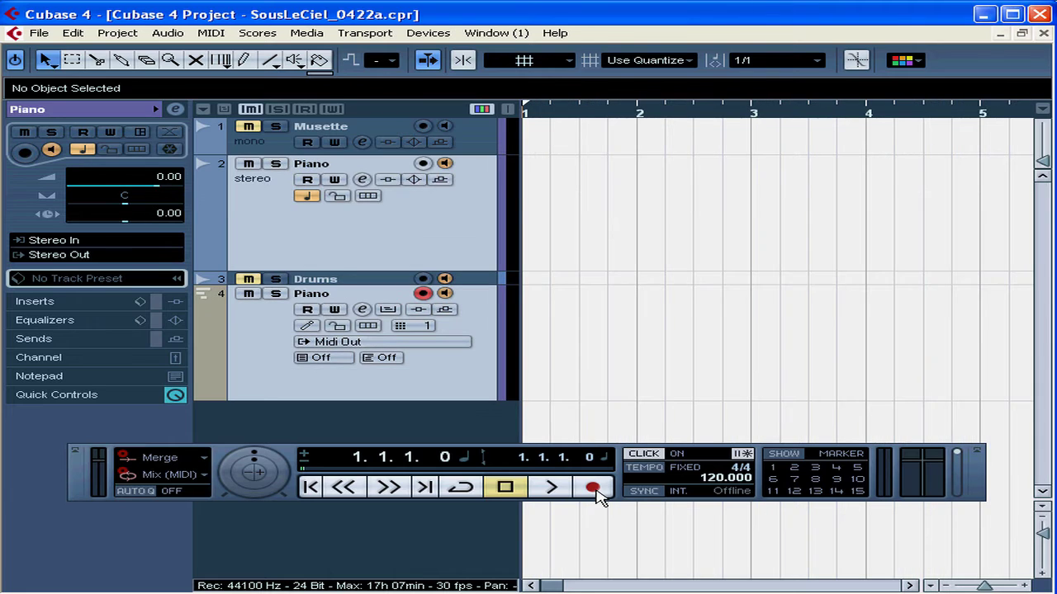
left_click(595, 488)
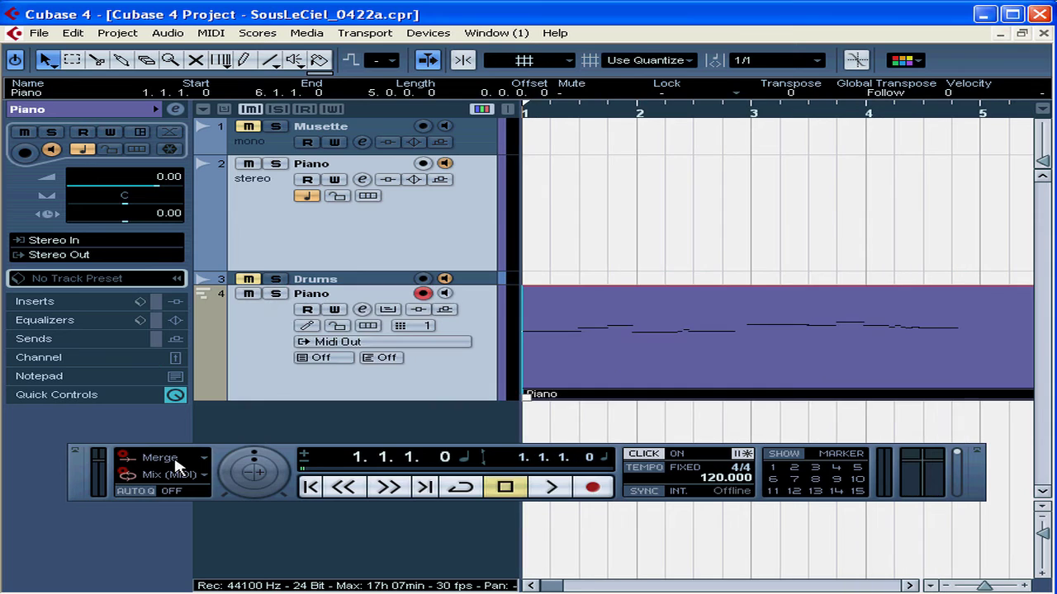
- Play back the recorded piano part from the project start and rewind
key("space")
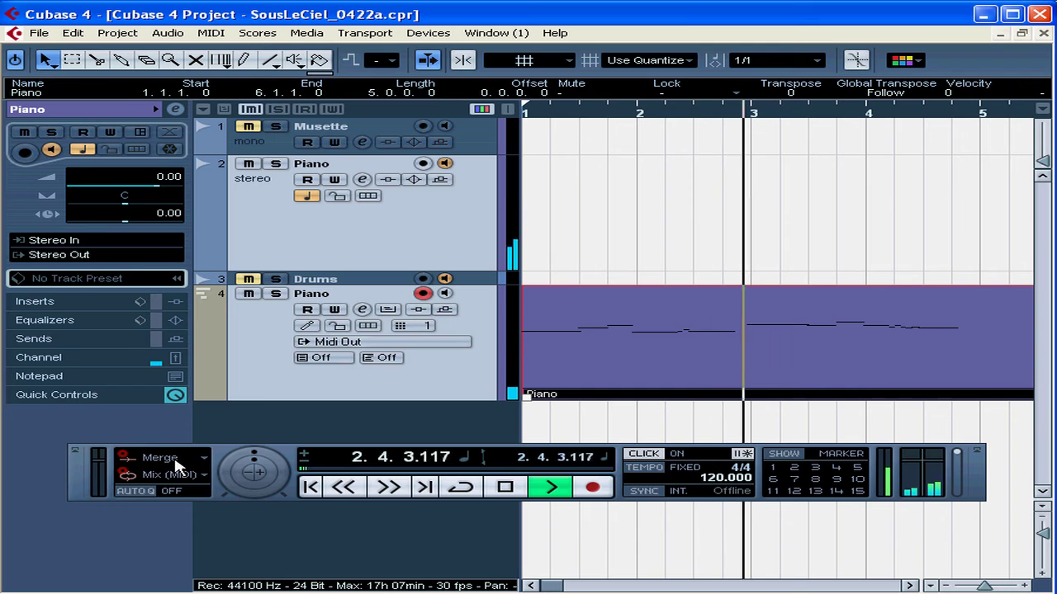
key("space")
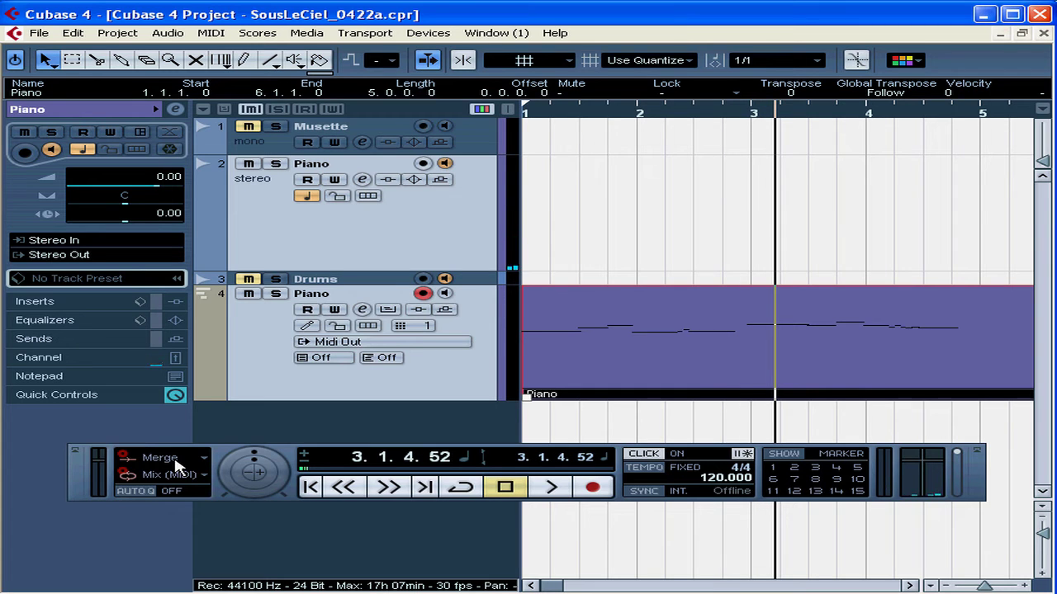
left_click(312, 487)
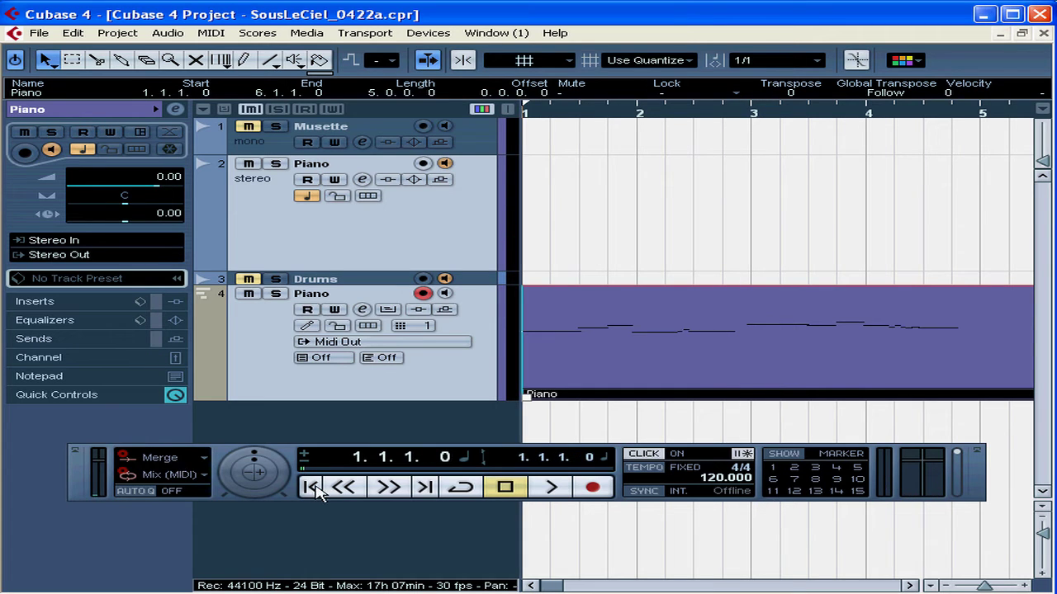
- Record a second piano part over the existing Piano MIDI part in Merge mode, and return to the project start
left_click(594, 489)
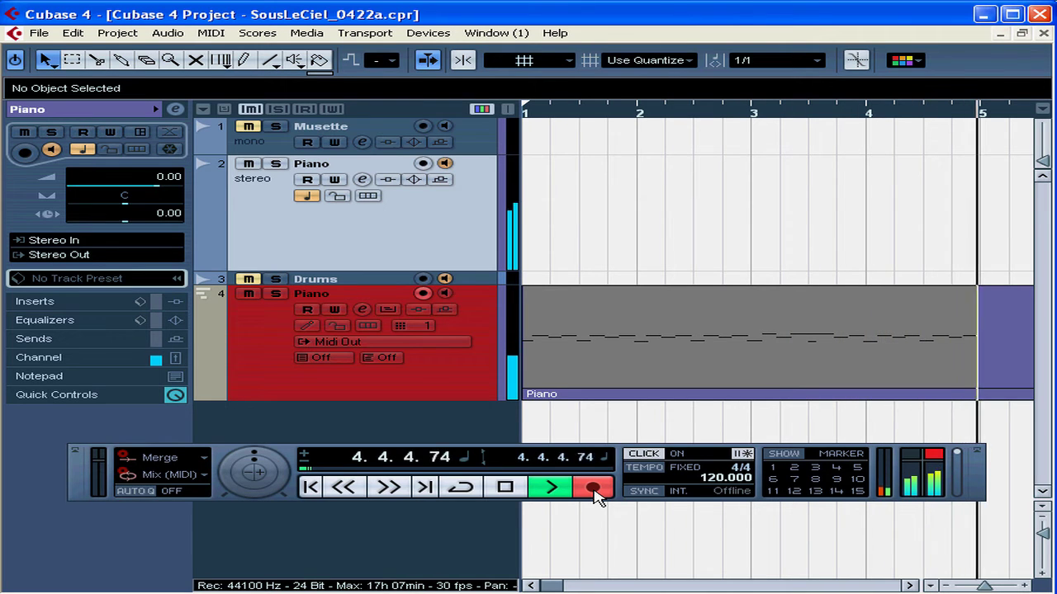
key("space")
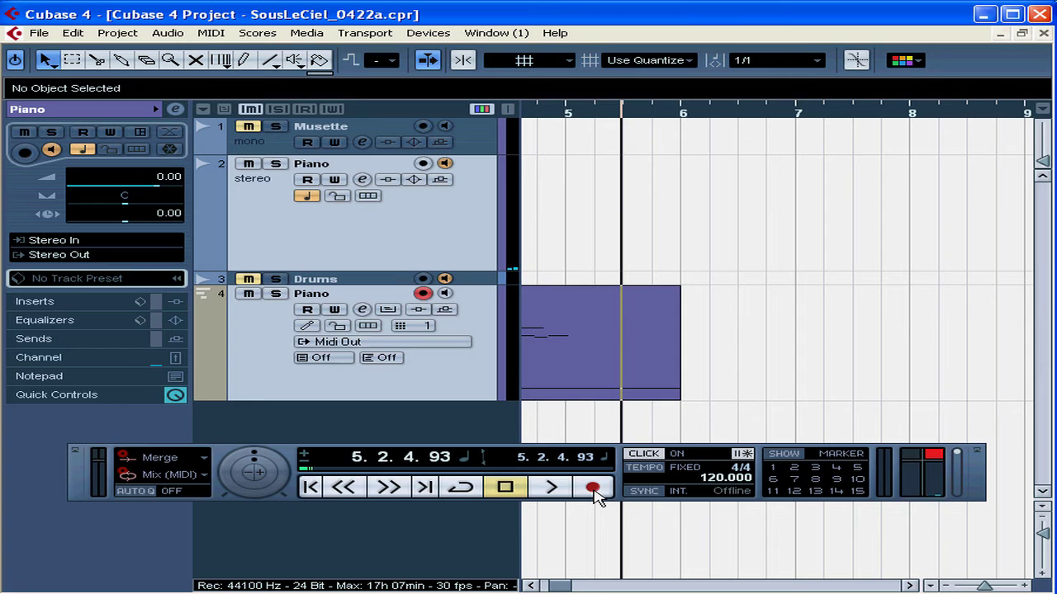
left_click(310, 487)
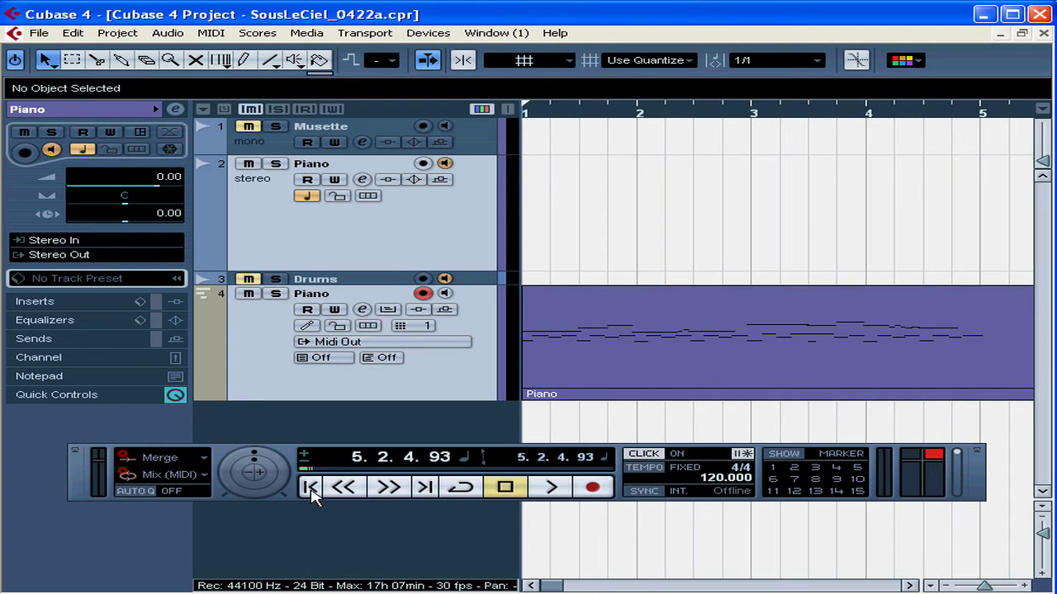
left_click(310, 487)
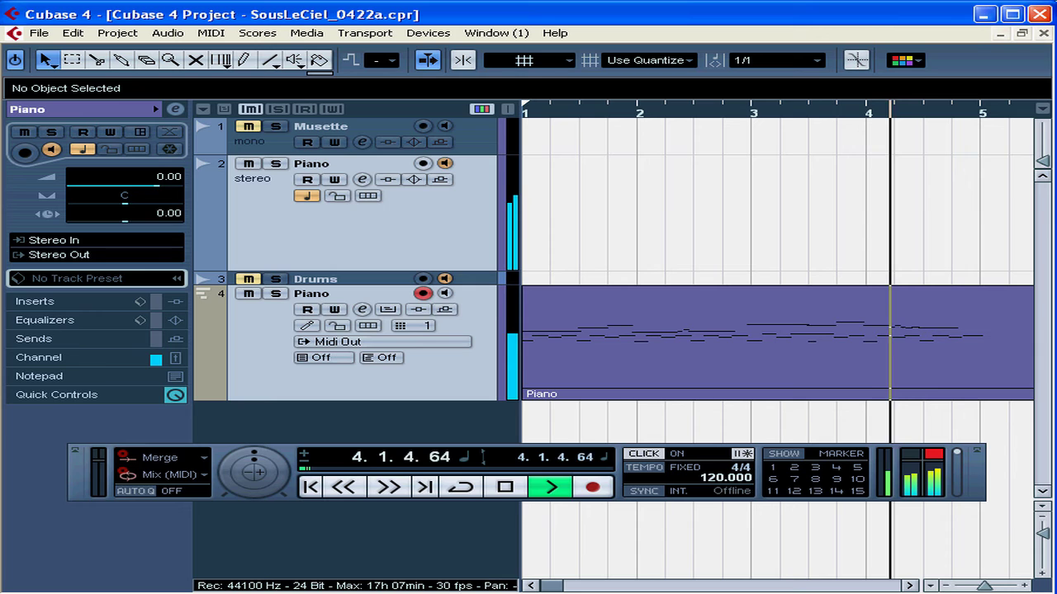
- Play back the merged piano recording from the project start and stop it
key("space")
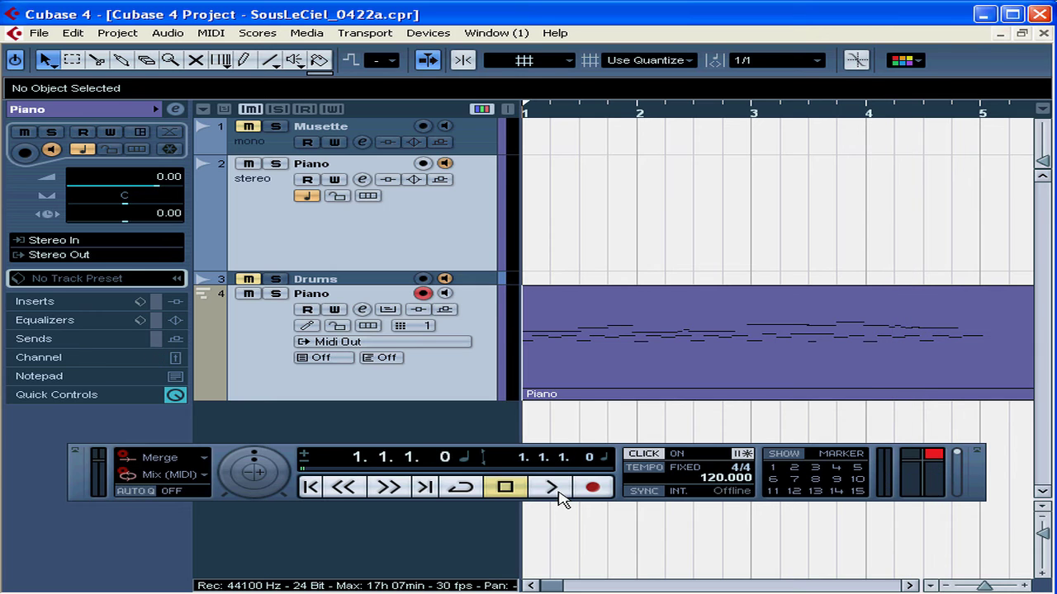
left_click(558, 493)
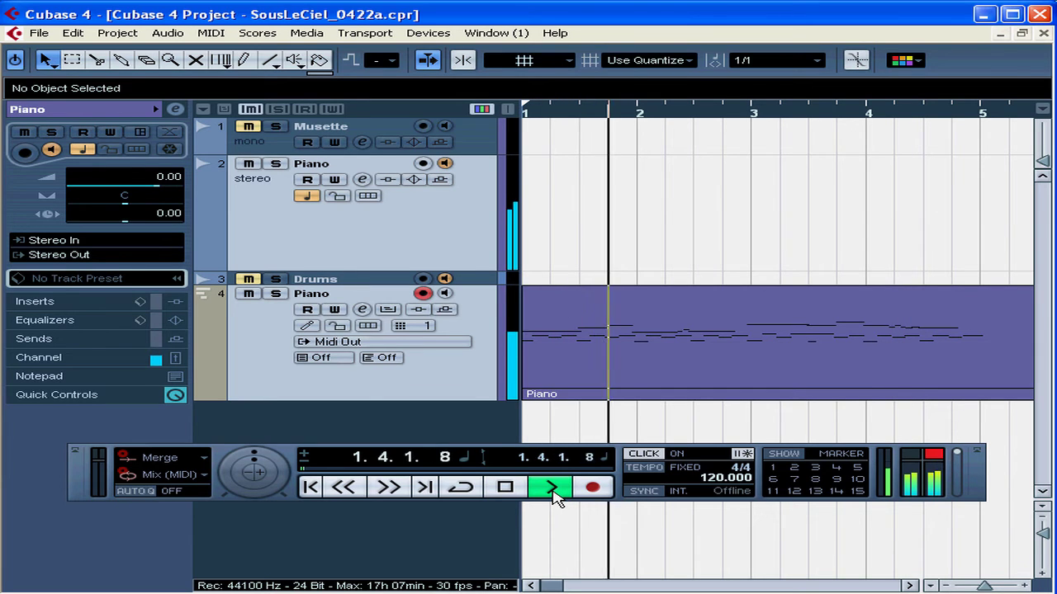
left_click(508, 492)
- Set the project tempo to 150 and play the merged piano part from the start to hear it
double_click(715, 479)
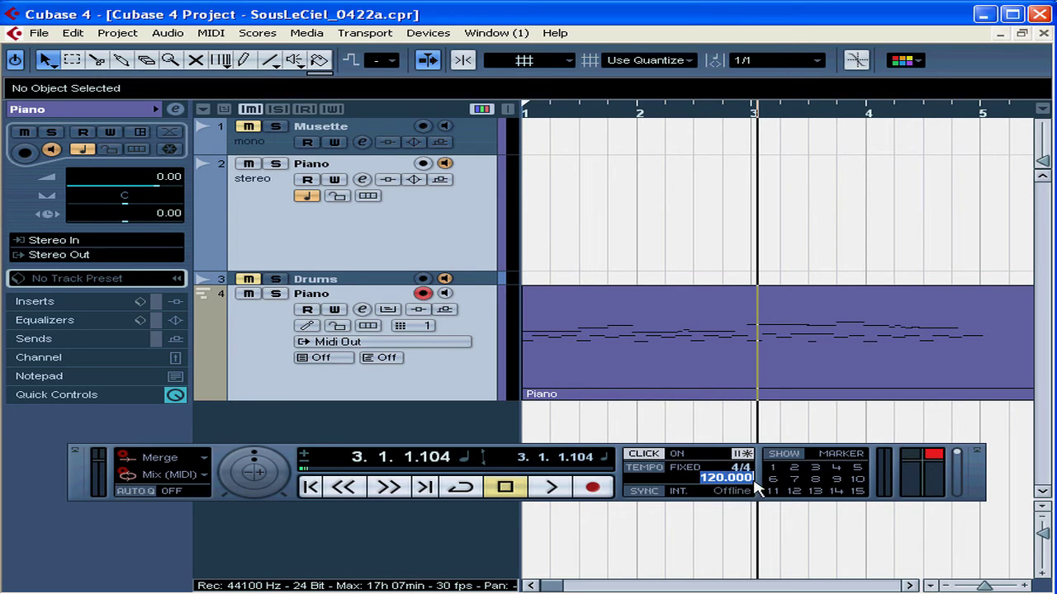
type("150")
key("Return")
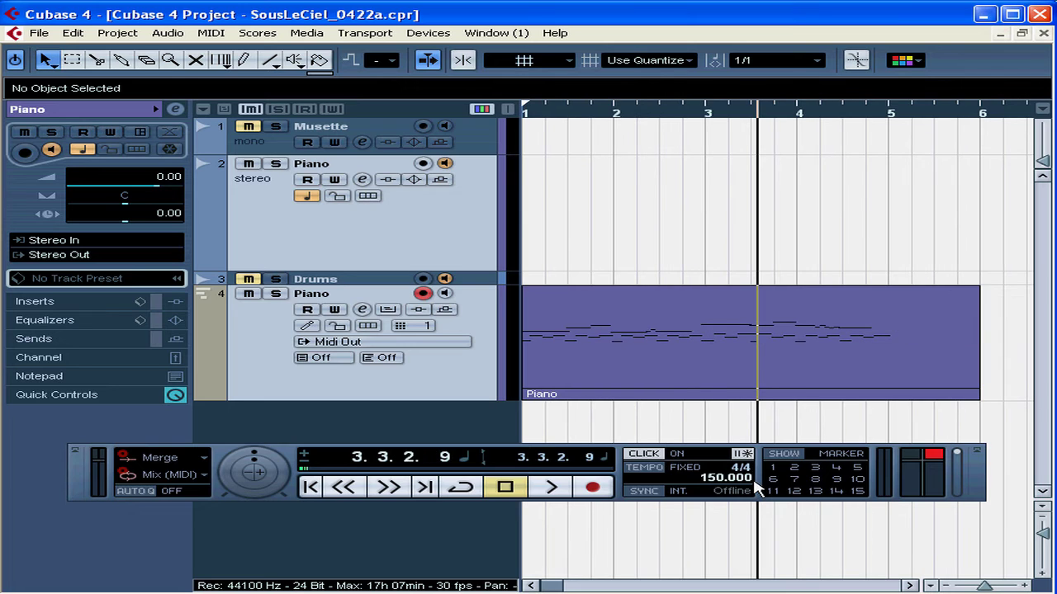
left_click(311, 489)
left_click(551, 489)
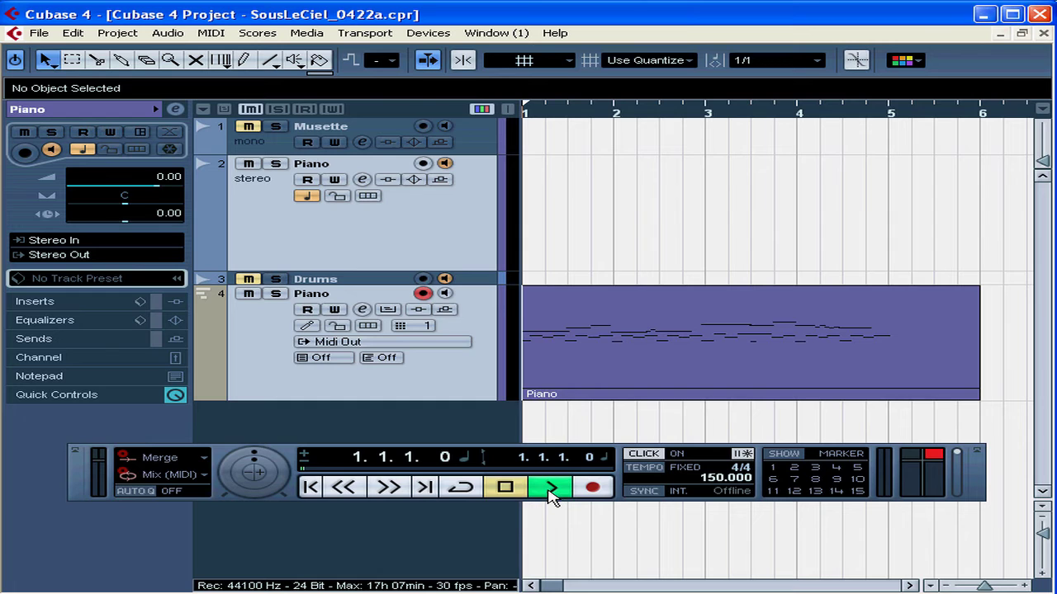
left_click(507, 488)
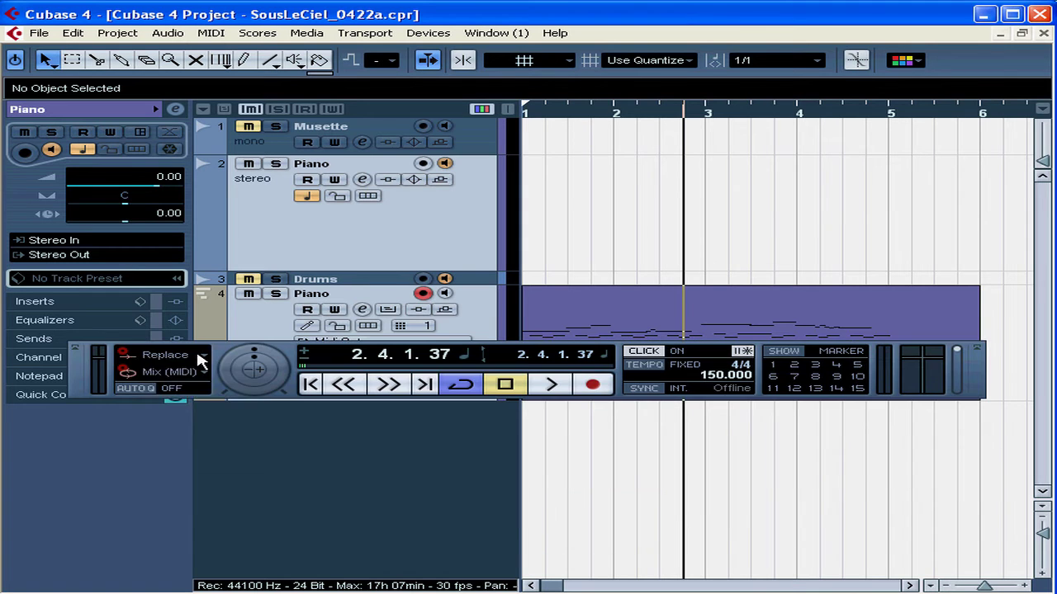
- Examine the available linear record modes, leaving Replace selected
left_click(202, 355)
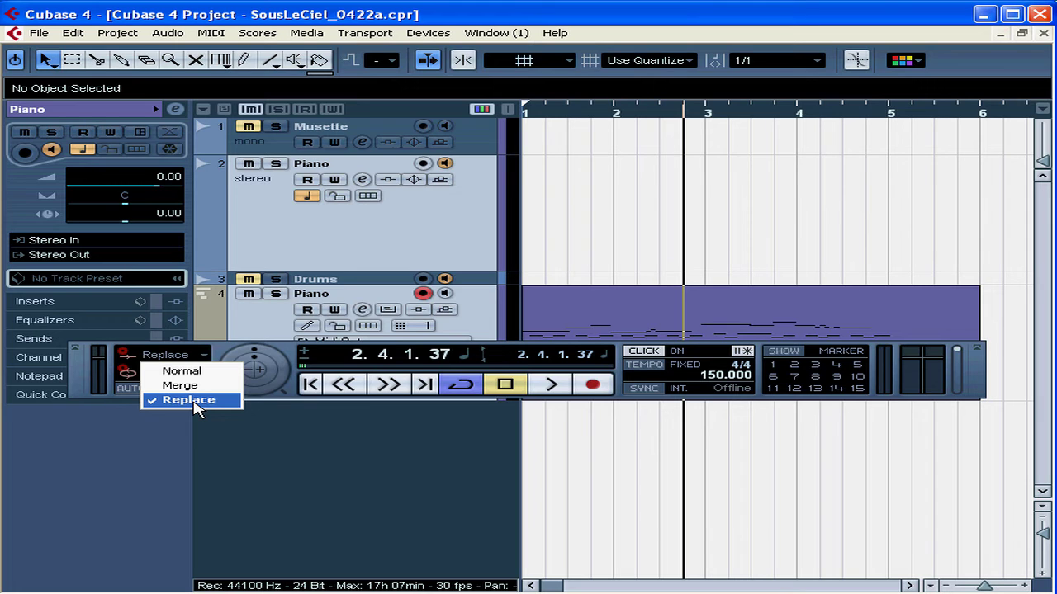
left_click(177, 348)
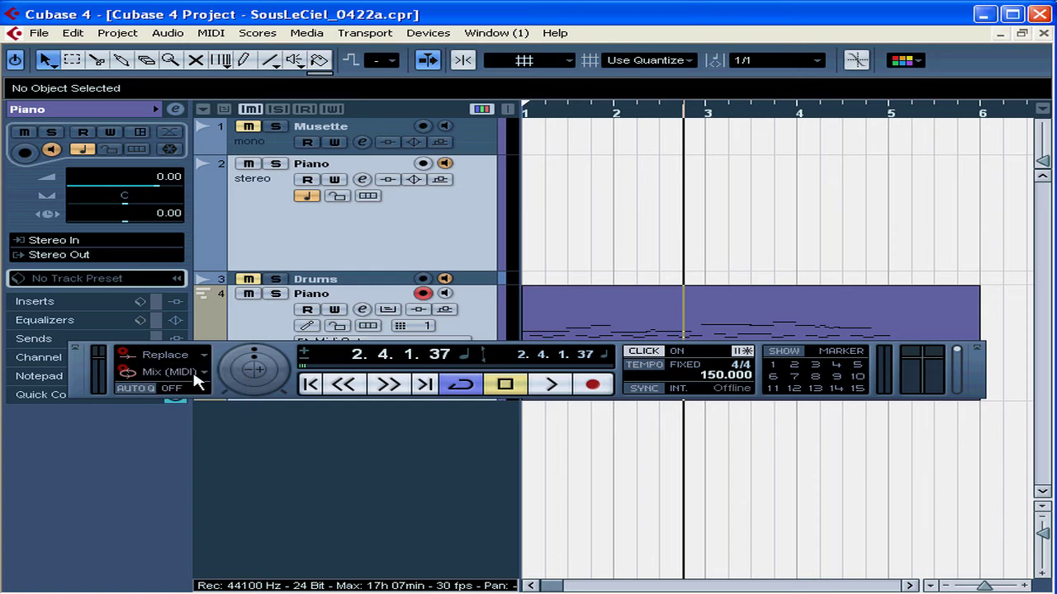
- Examine the available cycle record modes and choose Stacked 2 (No Mute)
left_click(204, 373)
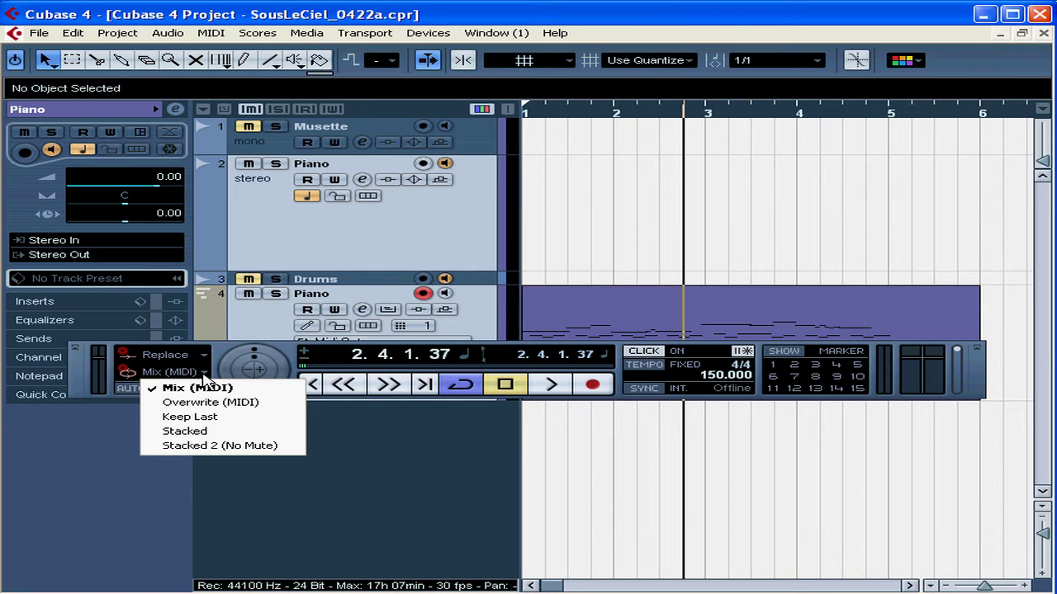
left_click(476, 388)
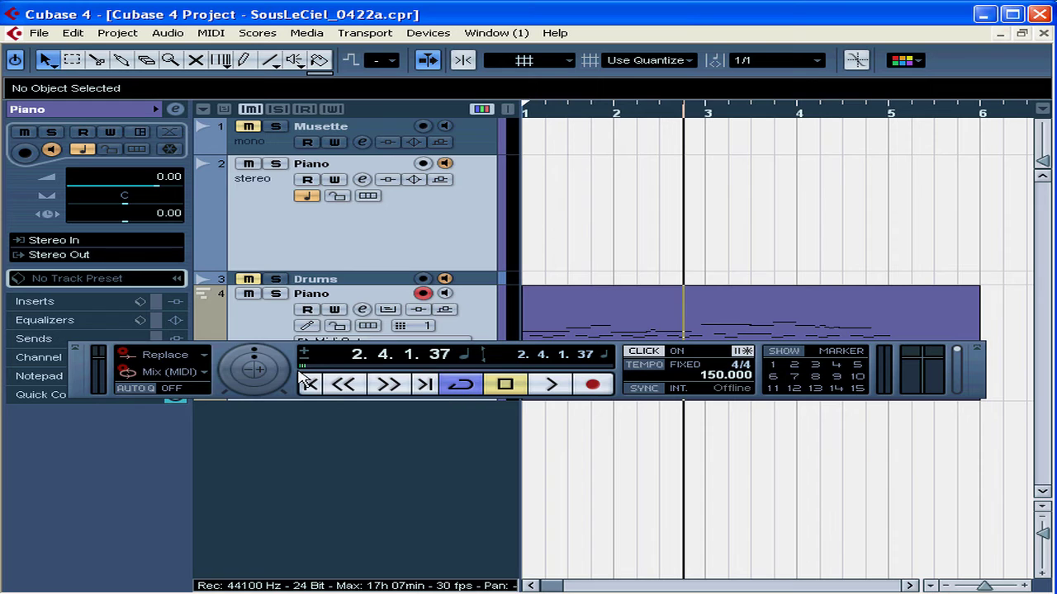
left_click(202, 374)
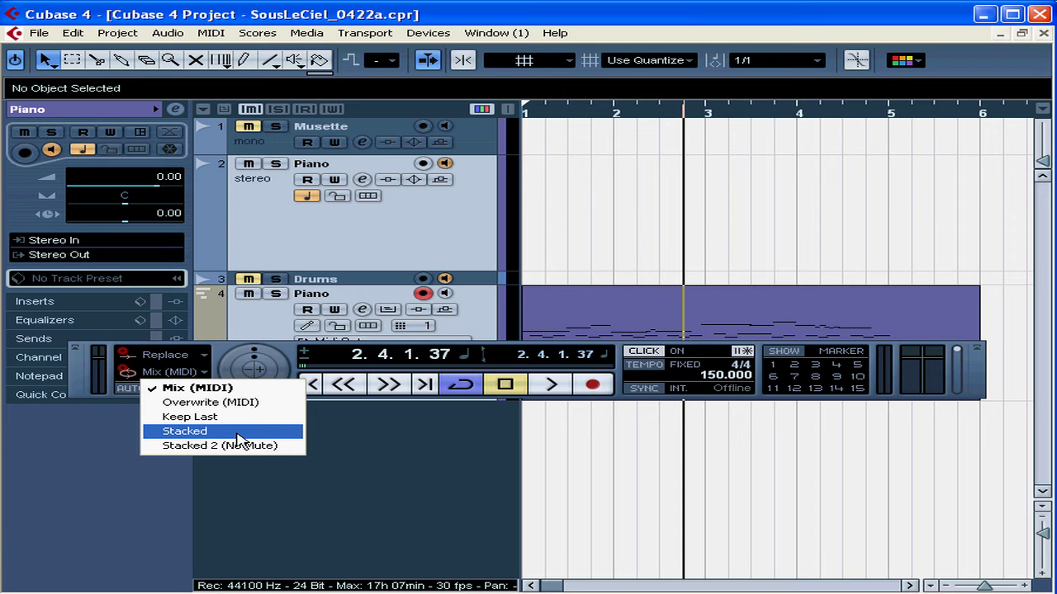
left_click(284, 446)
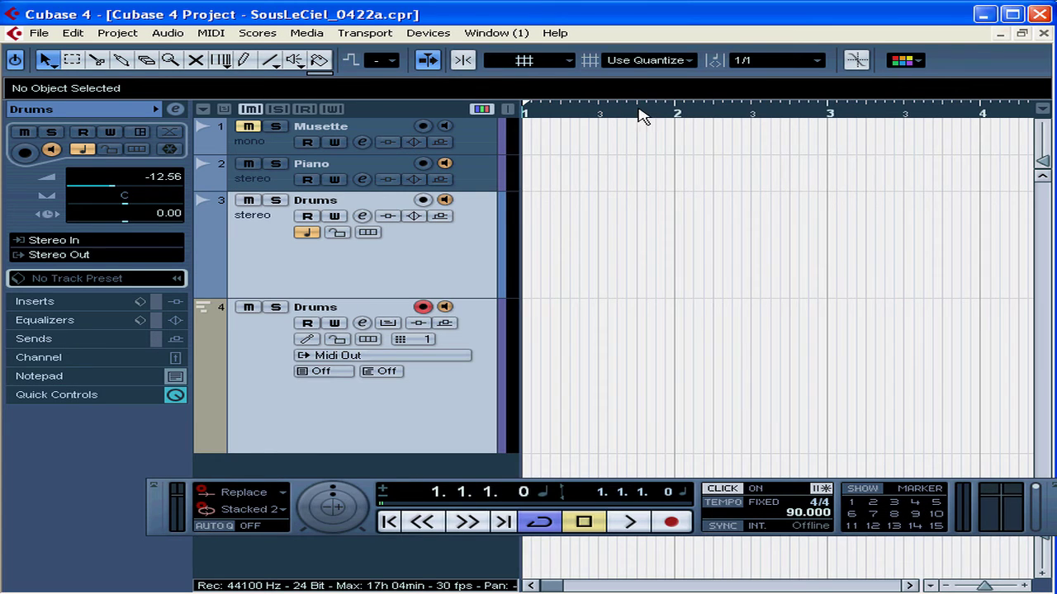
- Set the cycle range on the timeline from bar 1 to bar 5
left_click(639, 109)
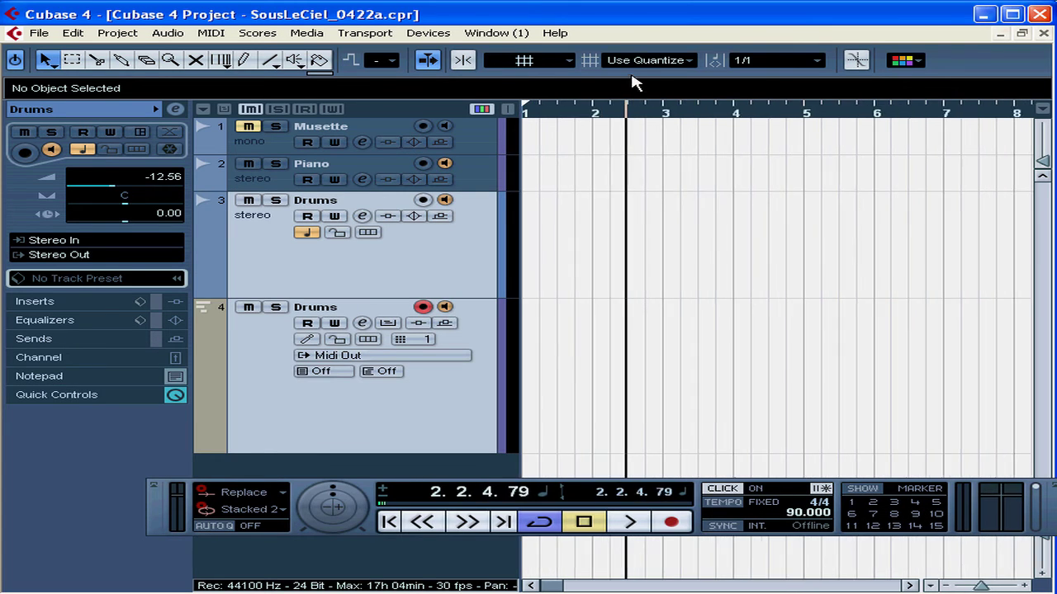
left_click_drag(525, 107, 791, 135)
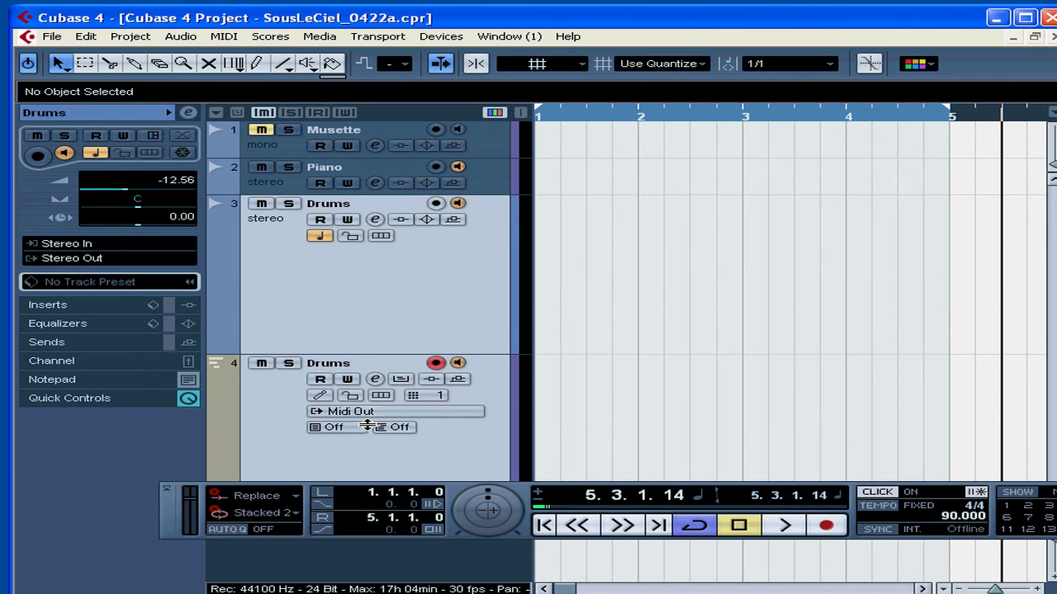
- Shrink the Drums audio track, enlarge the Drums MIDI track below it, and shift the transport controls clear of the tracks
left_click(376, 338)
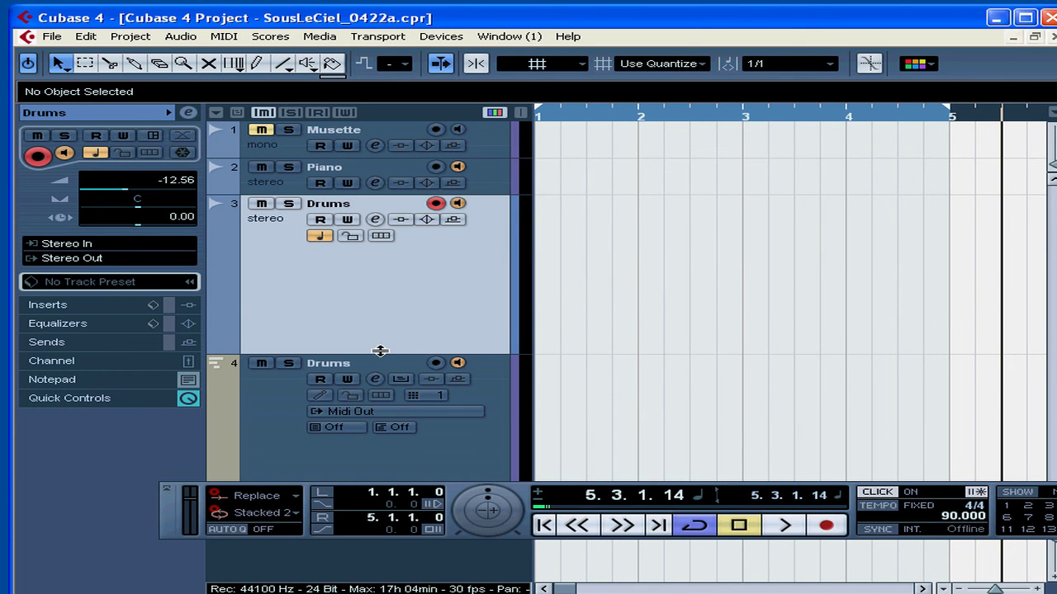
left_click_drag(379, 354, 372, 263)
left_click(372, 384)
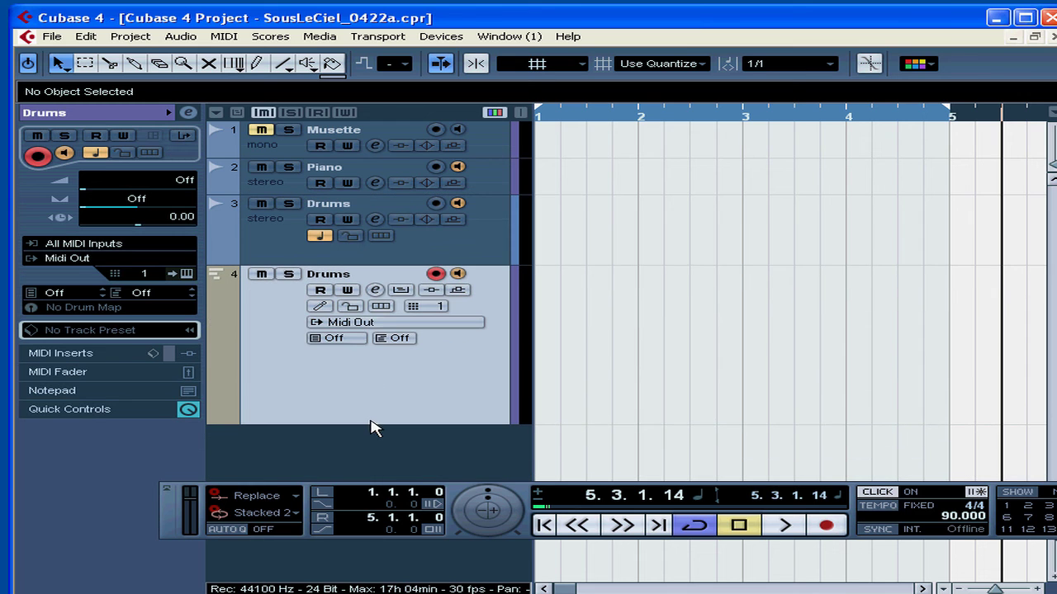
left_click_drag(371, 424, 365, 484)
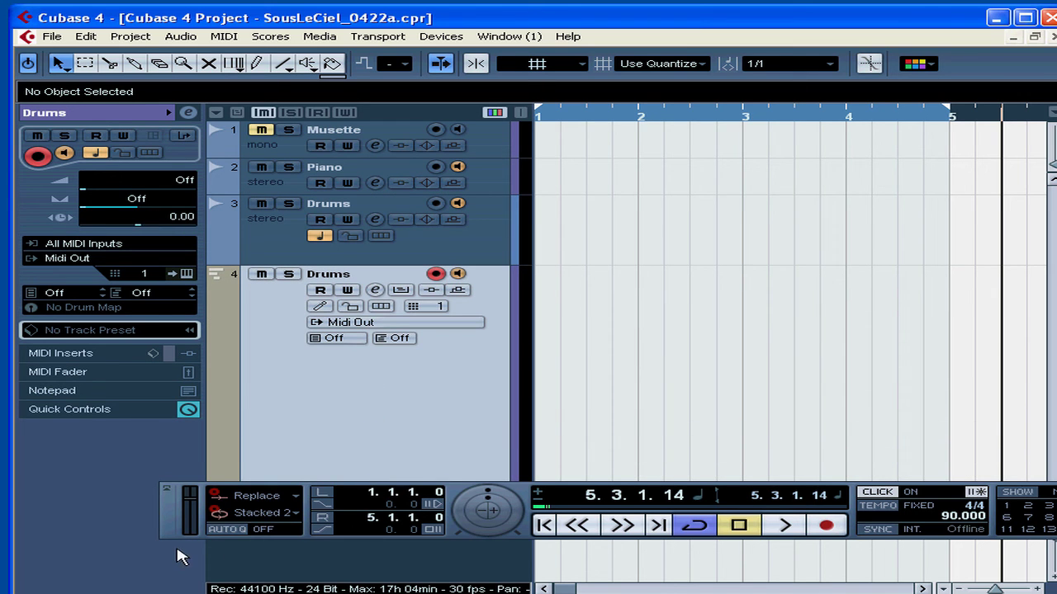
left_click_drag(176, 535, 149, 562)
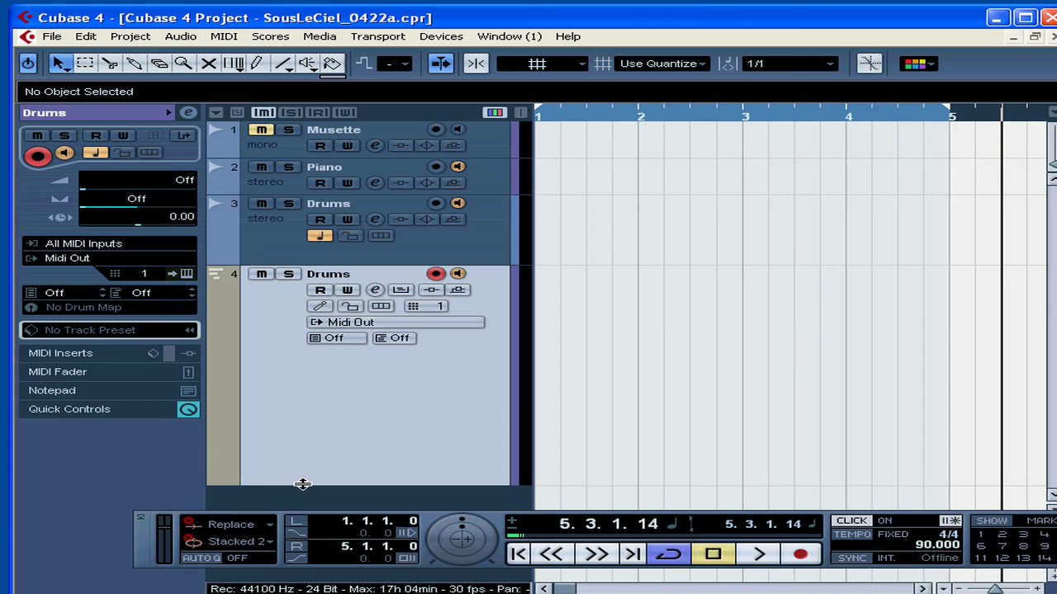
left_click_drag(302, 488, 302, 523)
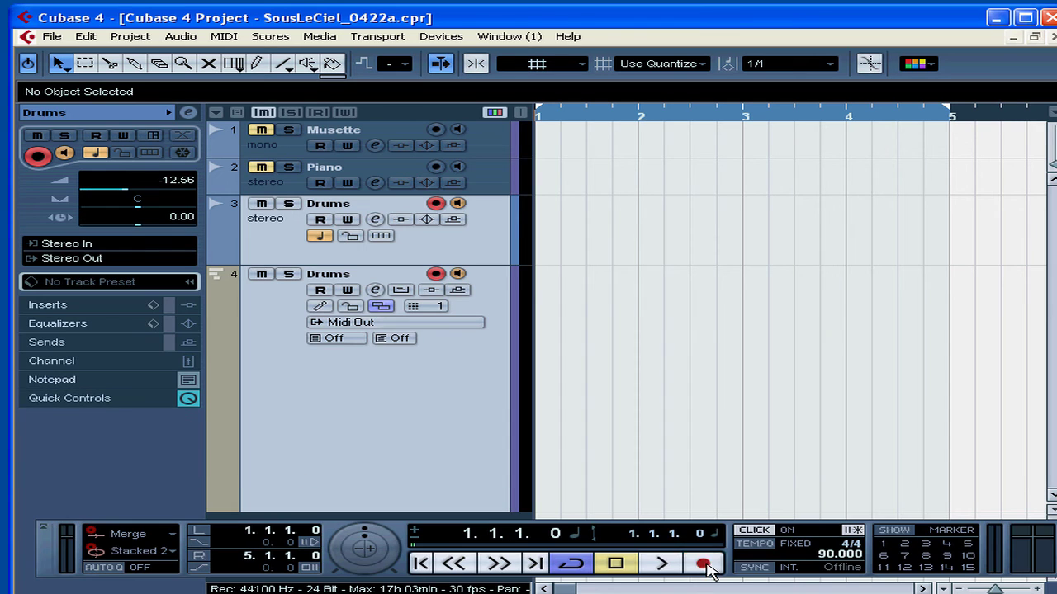
- Record three looped drum laps over bars 1 to 5 on the Drums MIDI track in Stacked 2 mode, then stop
left_click(705, 566)
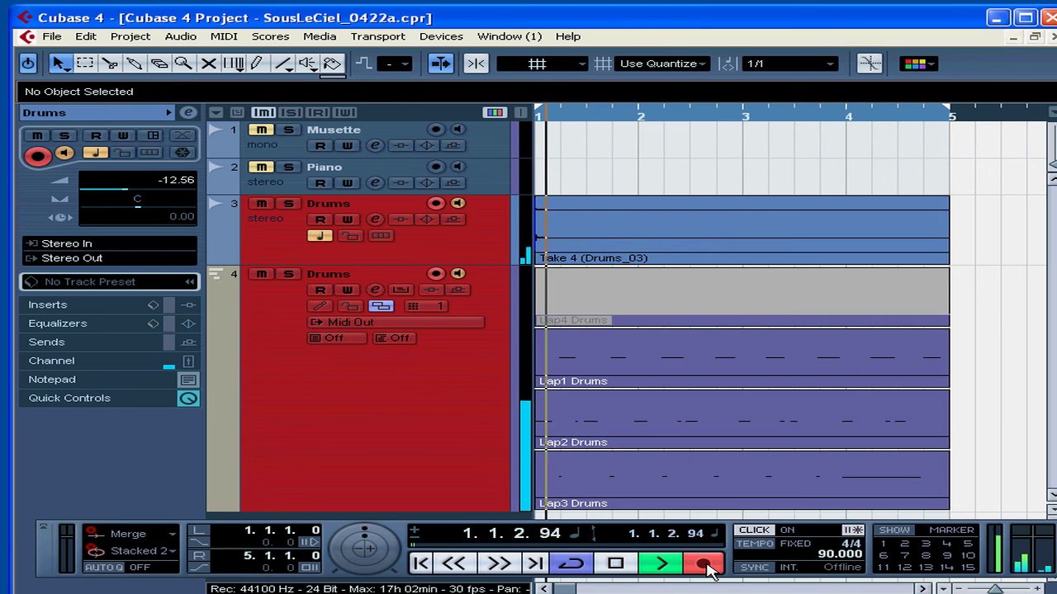
key("space")
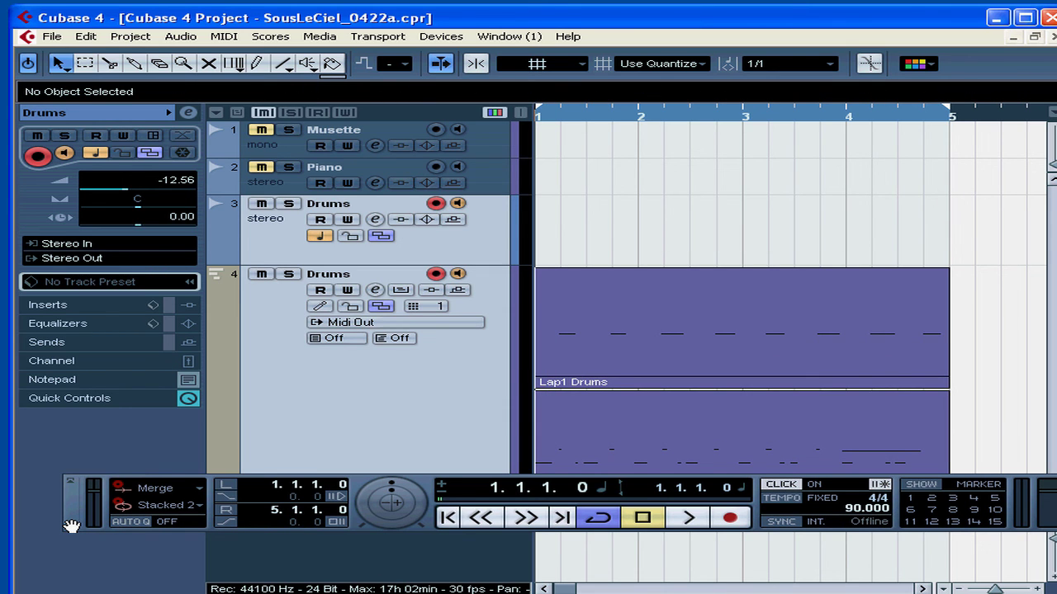
- Play back the stacked drum laps together, switch off the metronome click during playback, and stop
key("space")
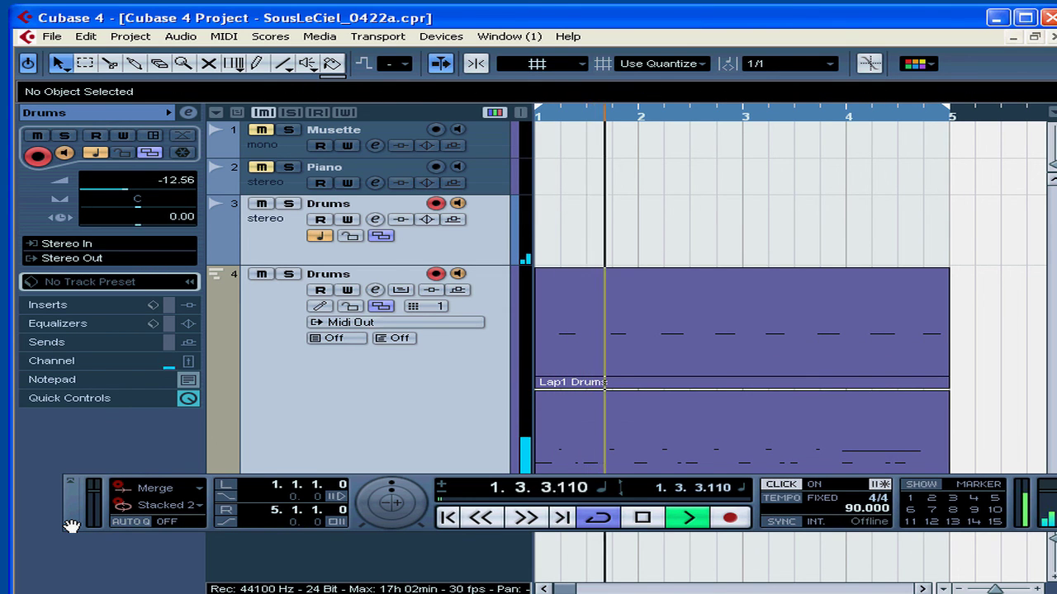
left_click(775, 486)
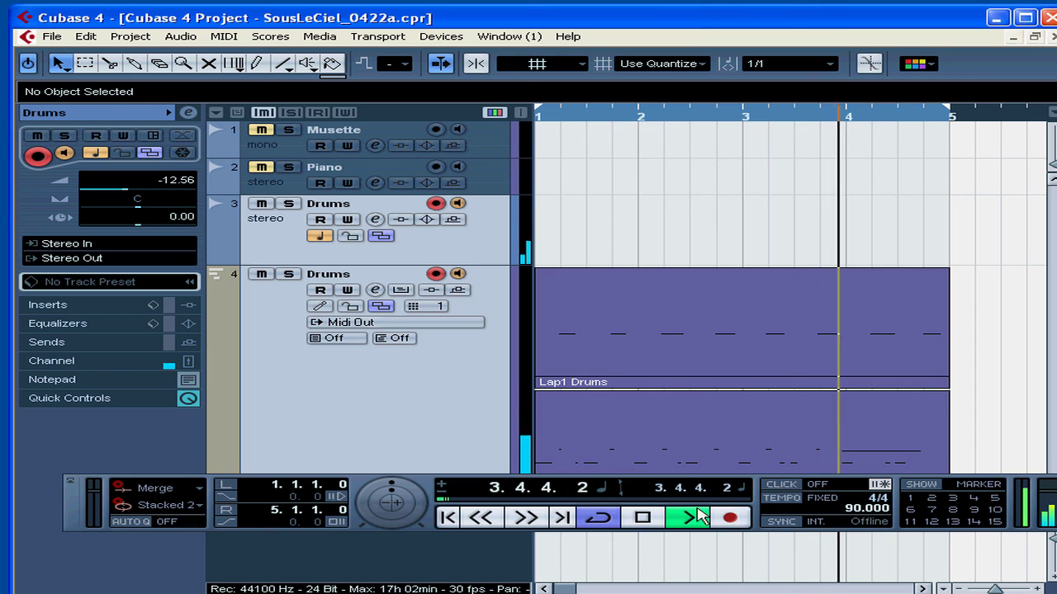
left_click(652, 519)
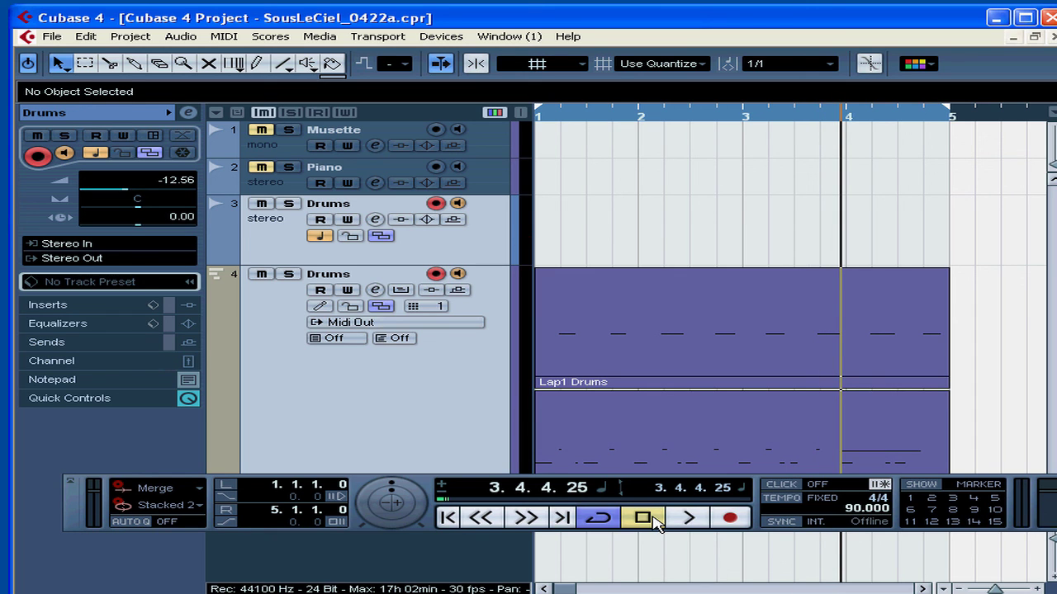
- Turn on automatic quantizing for MIDI recording
left_click(132, 521)
left_click(132, 522)
left_click(138, 523)
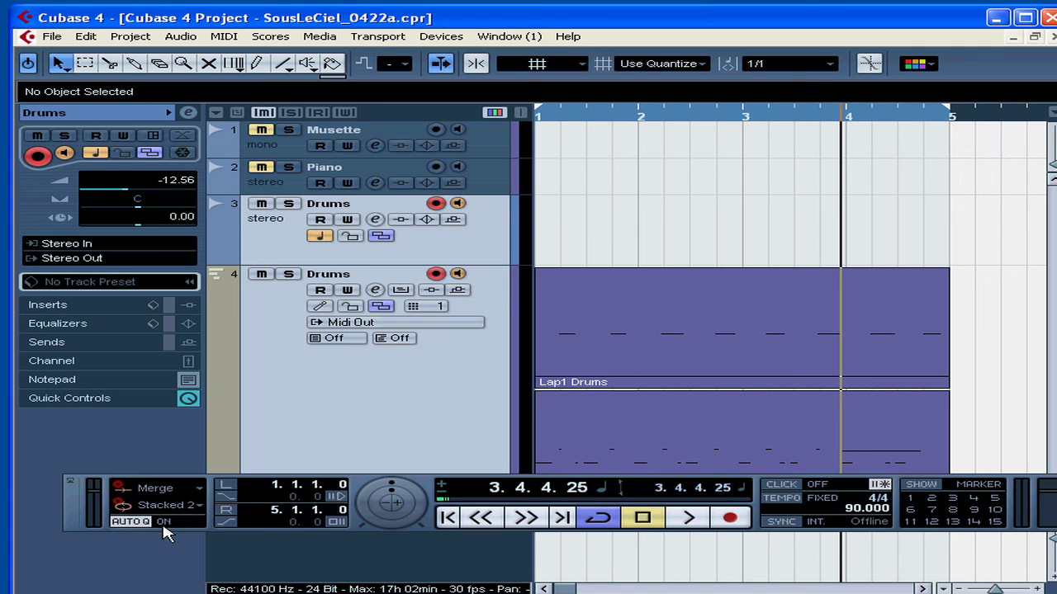